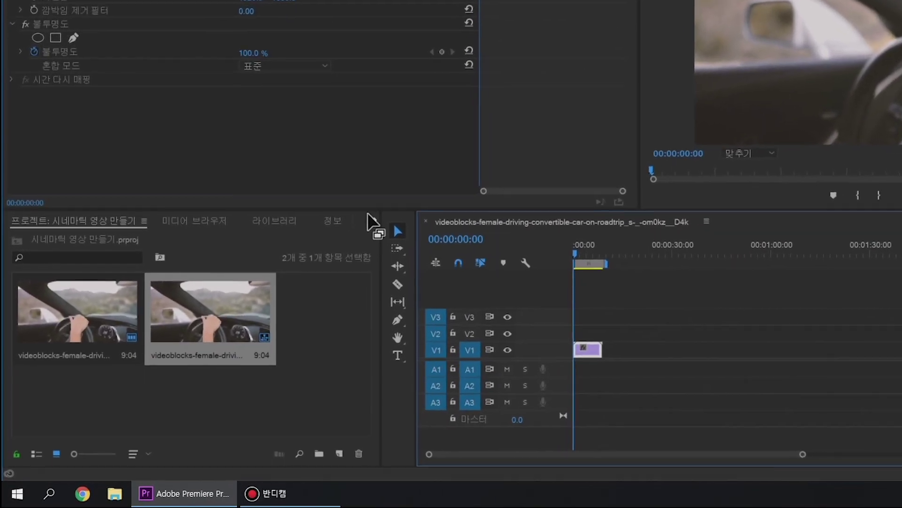
Open the effects list and search it for the Crop effect (자르기).
click(369, 222)
click(408, 291)
click(77, 235)
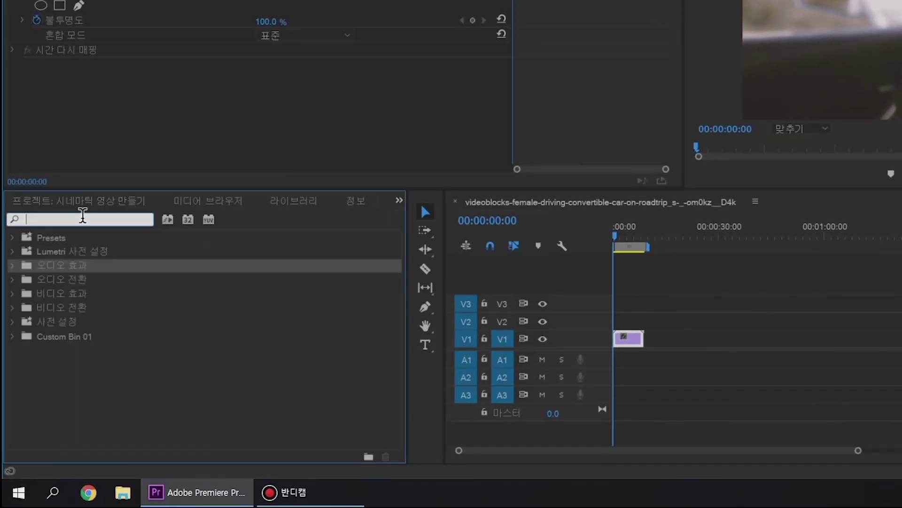
text(자르기)
key(BackSpace)
key(BackSpace)
key(BackSpace)
text(자르기)
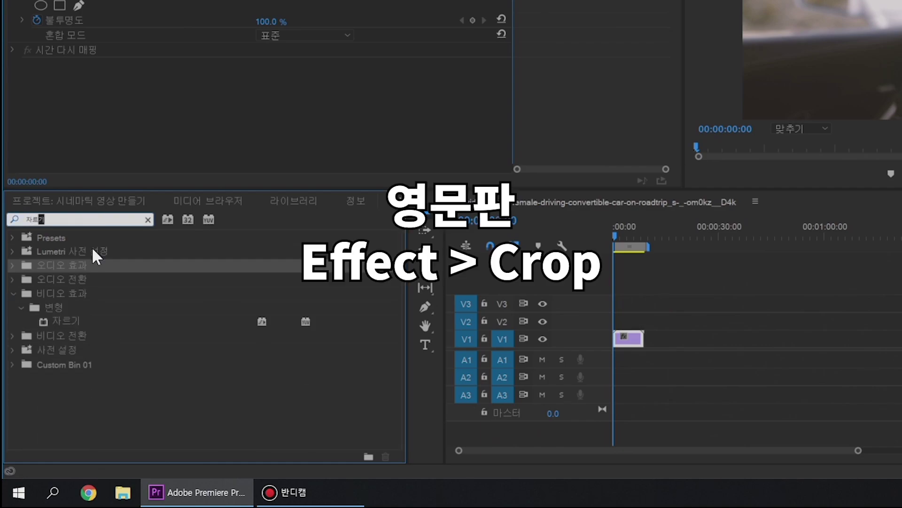
Apply the Crop effect (자르기) to the driving clip on track V1.
click(73, 322)
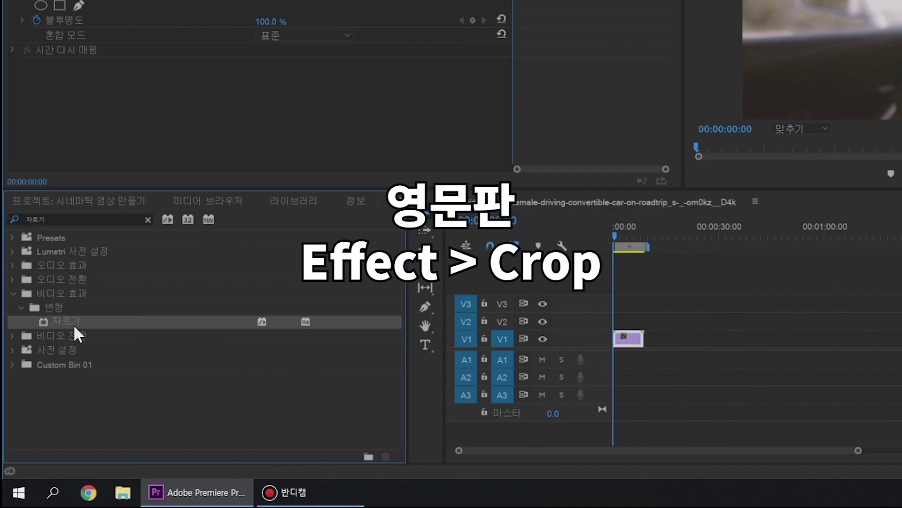
drag(135, 328, 633, 343)
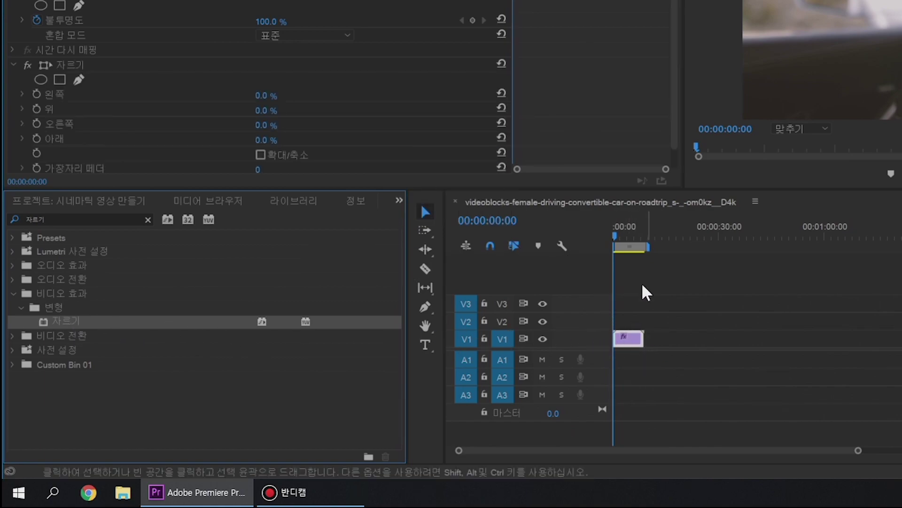
key(equal)
key(equal)
key(equal)
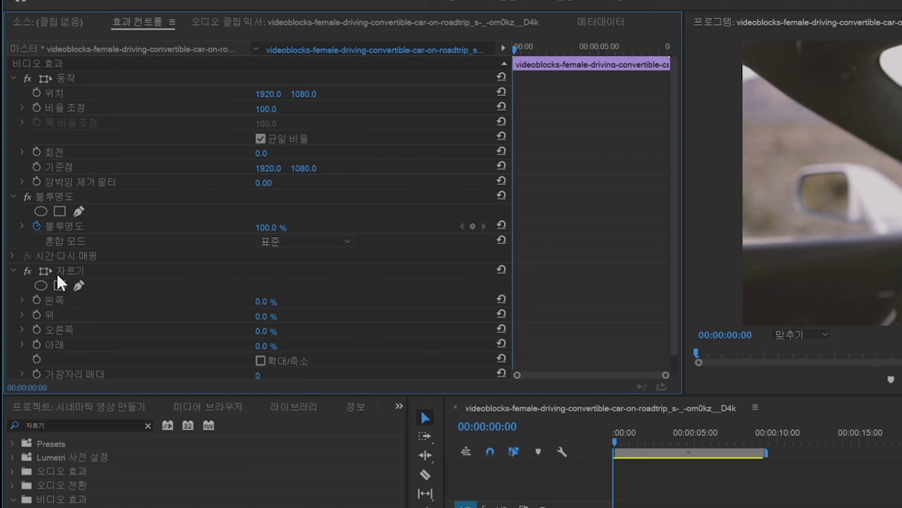
Set the Crop effect's top (위) and bottom (아래) values to 12%.
click(64, 270)
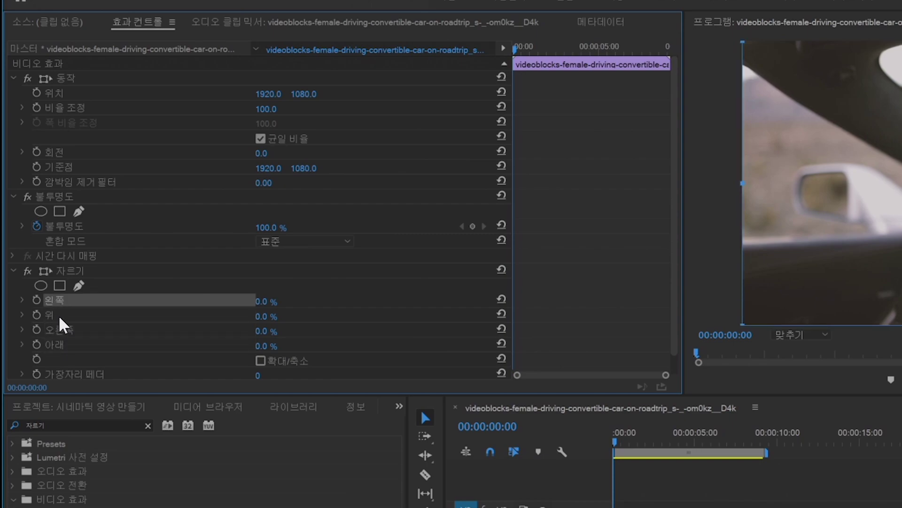
click(262, 317)
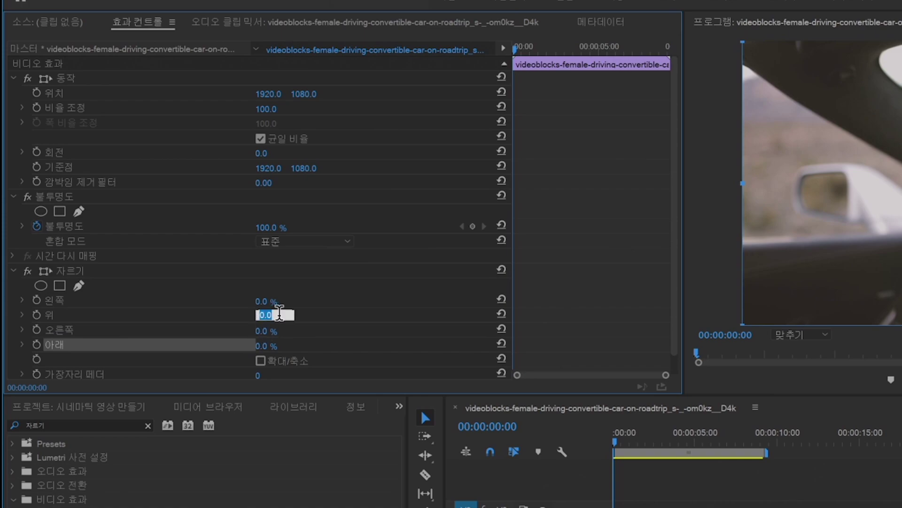
text(12)
key(Return)
click(262, 346)
text(12)
key(Return)
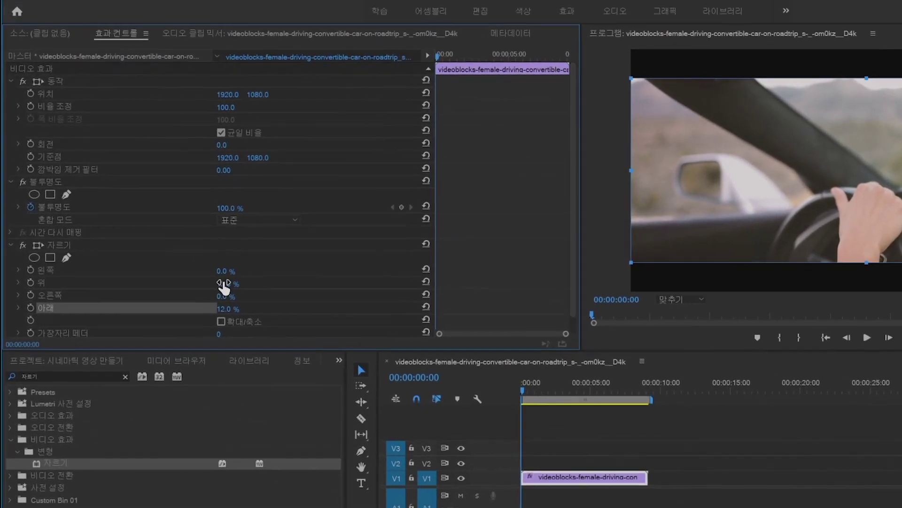
Reset the Crop effect's top and bottom values to 0%.
click(228, 309)
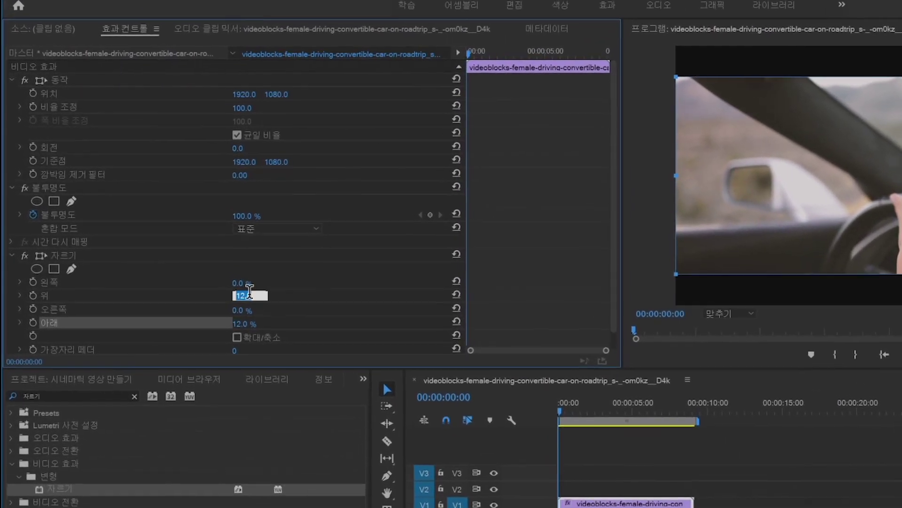
text(0)
key(Return)
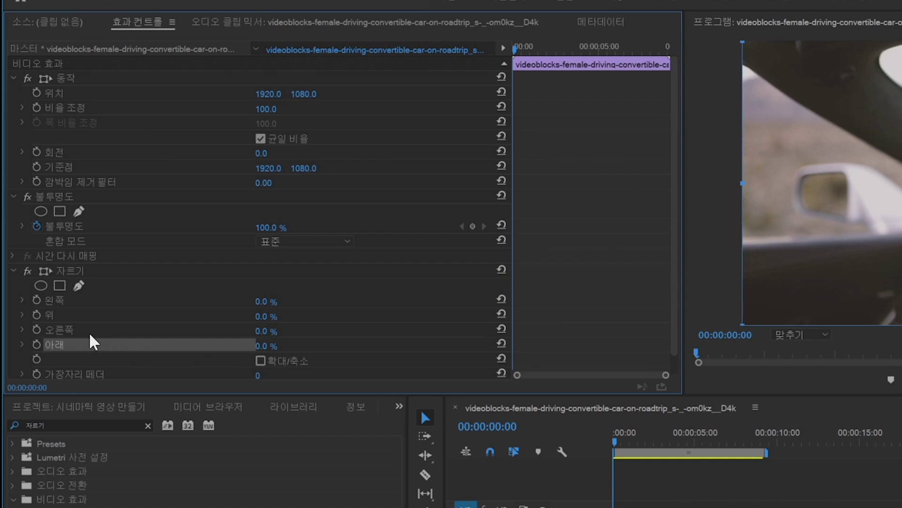
Enable keyframing for the Crop effect's top and bottom values at the start of the clip.
click(38, 314)
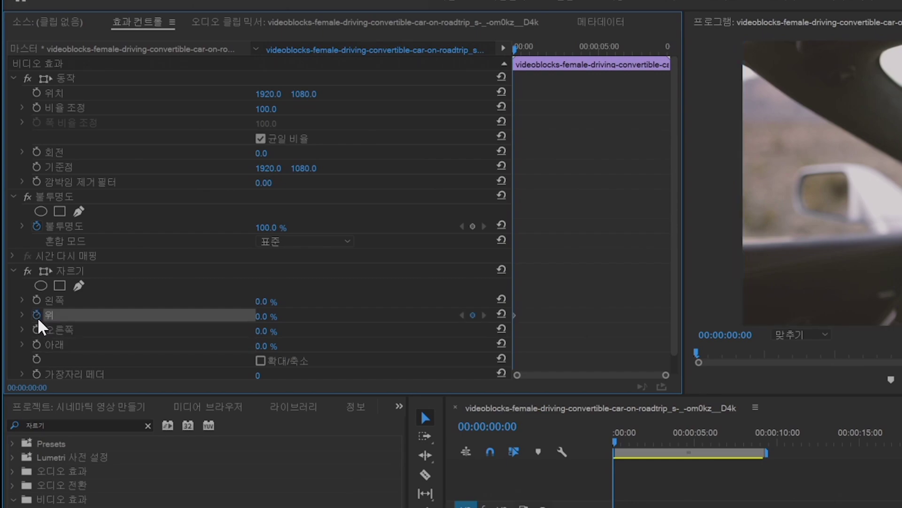
click(37, 343)
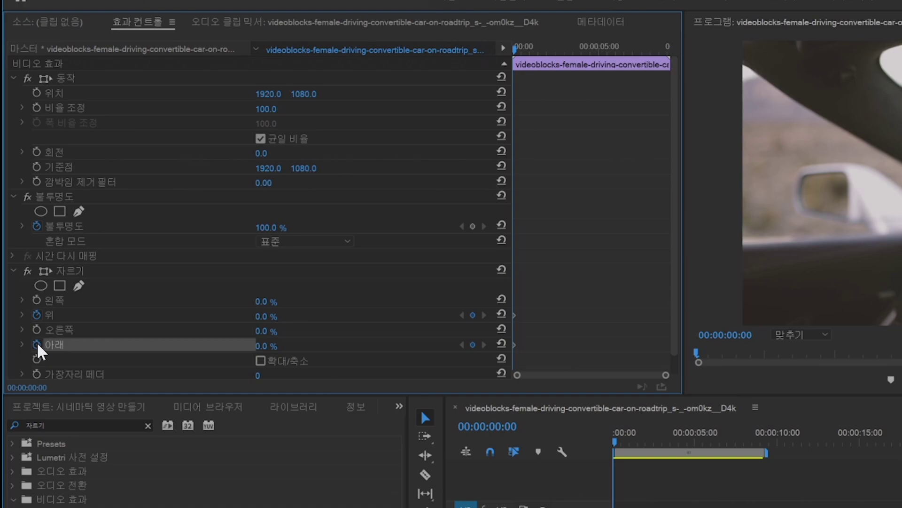
click(65, 317)
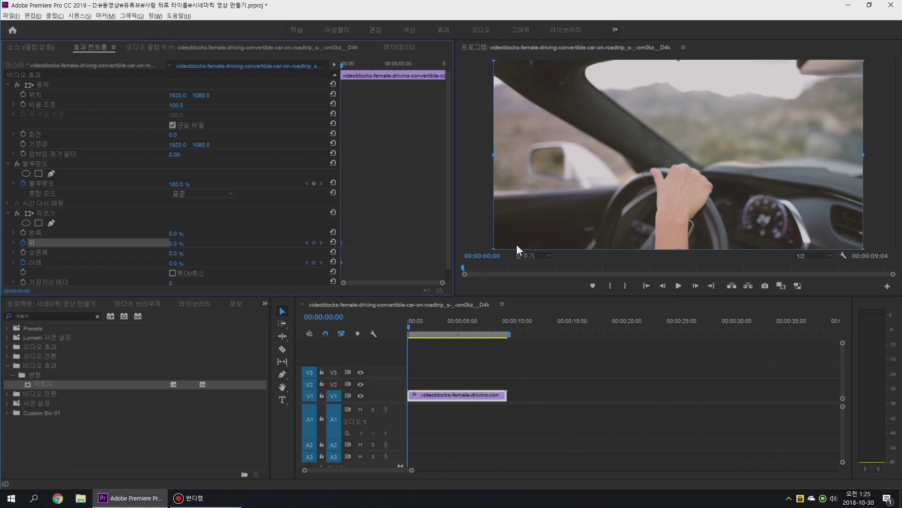
Move the playhead to 00:00:02:00 and add keyframes for the Crop effect's top and bottom values.
click(489, 257)
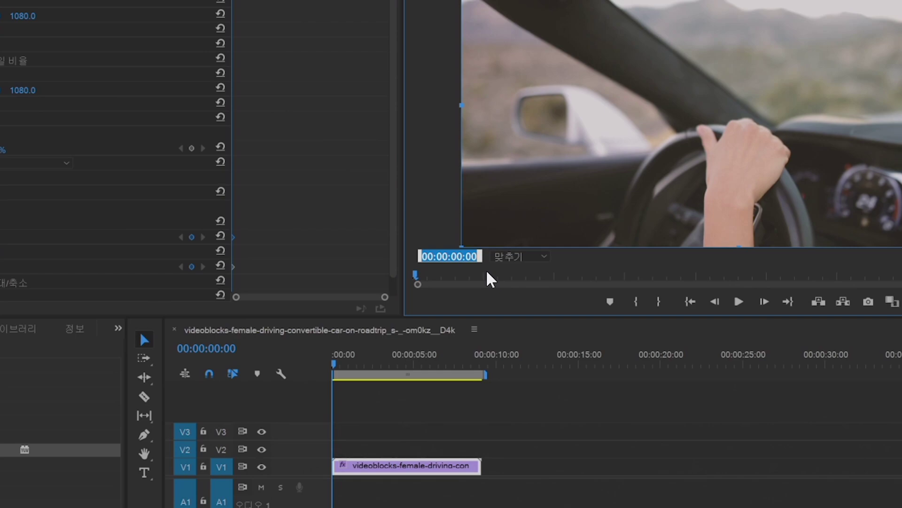
text(02000)
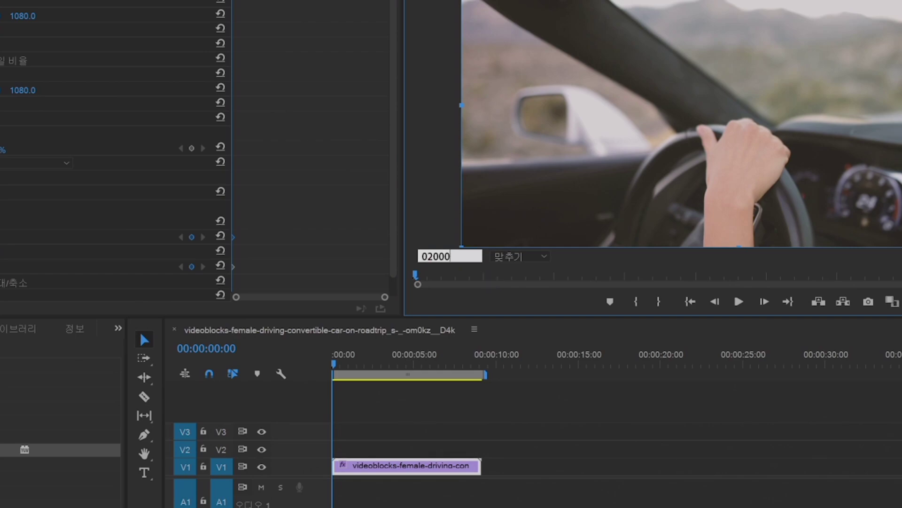
key(BackSpace)
key(Return)
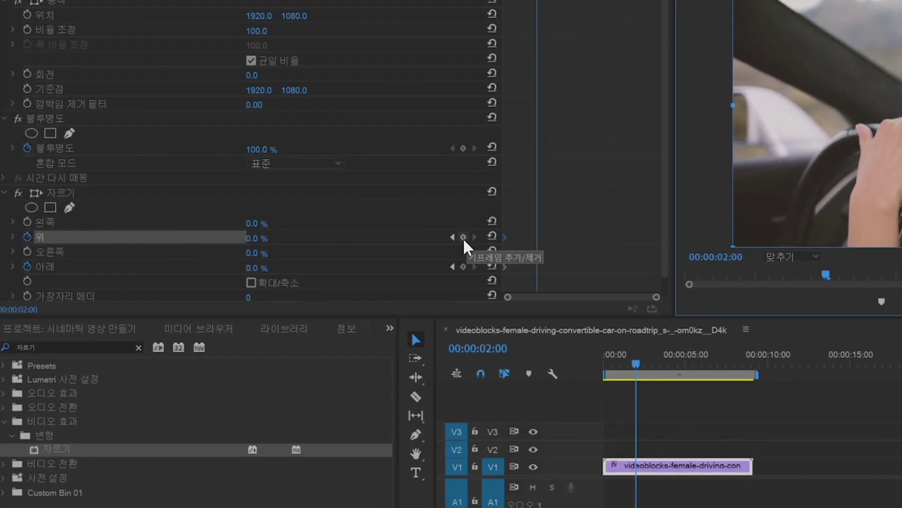
click(464, 238)
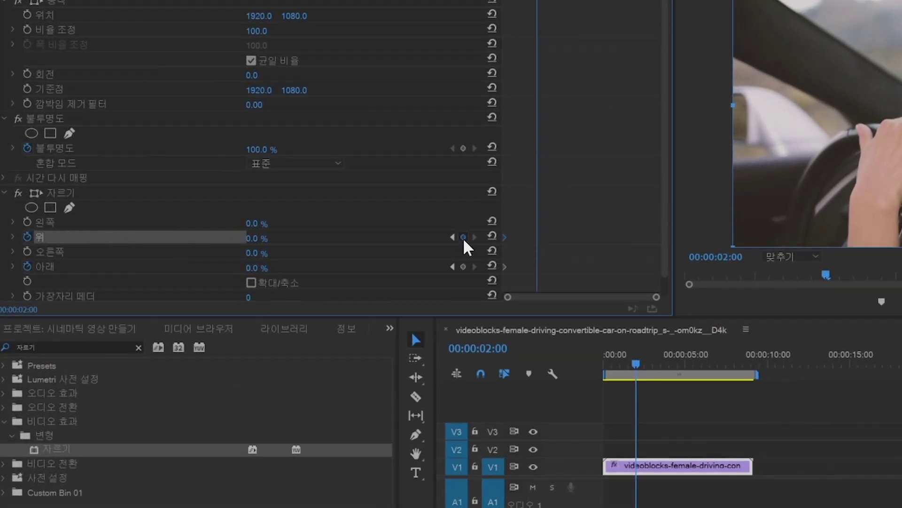
click(463, 266)
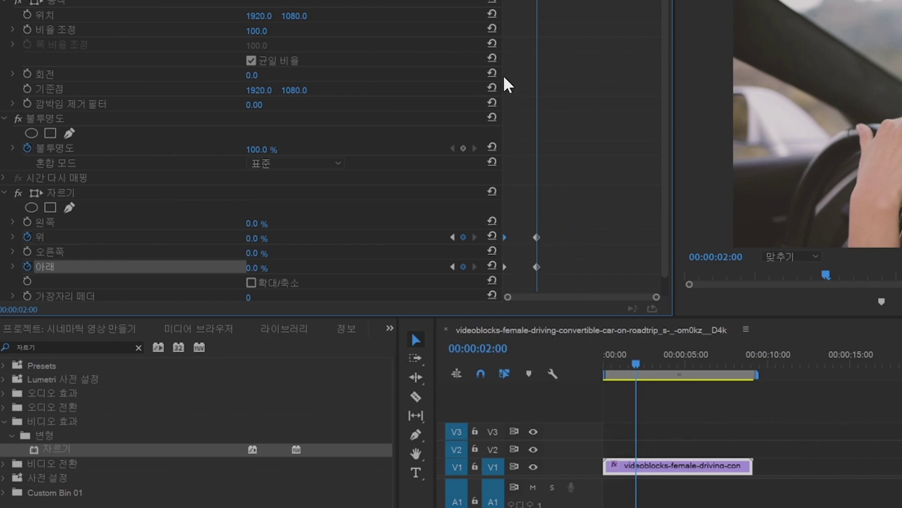
Set the Crop top and bottom values to 12% at the two-second keyframes.
click(264, 239)
text(12)
key(Return)
click(252, 269)
text(12)
key(Return)
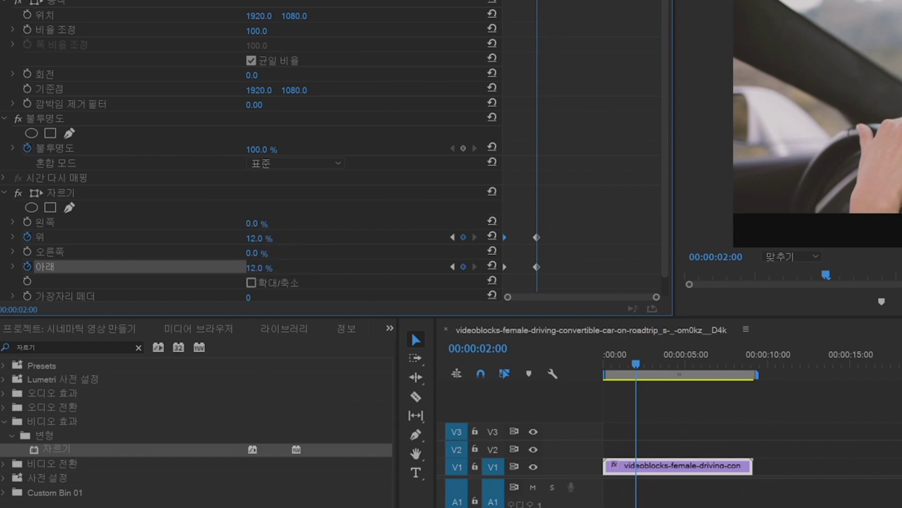
Play the clip from the beginning to check the animated letterbox bars.
key(Home)
key(space)
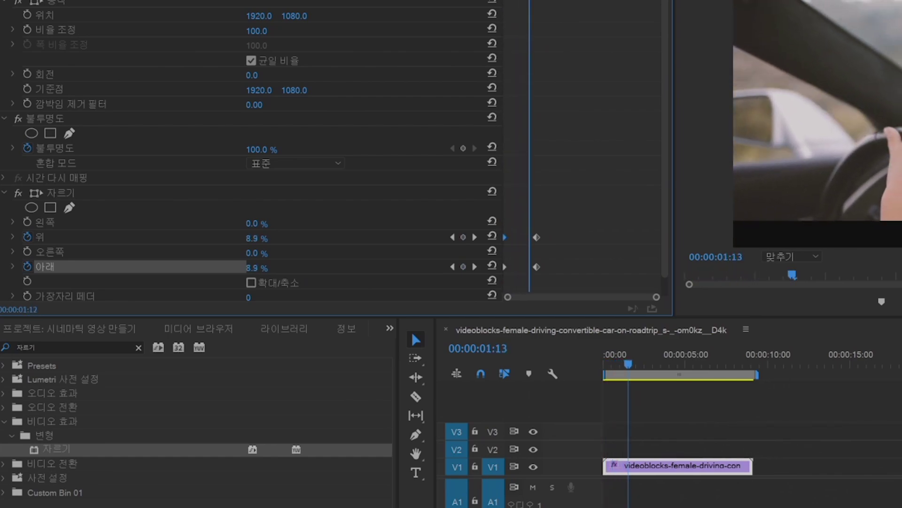
key(Home)
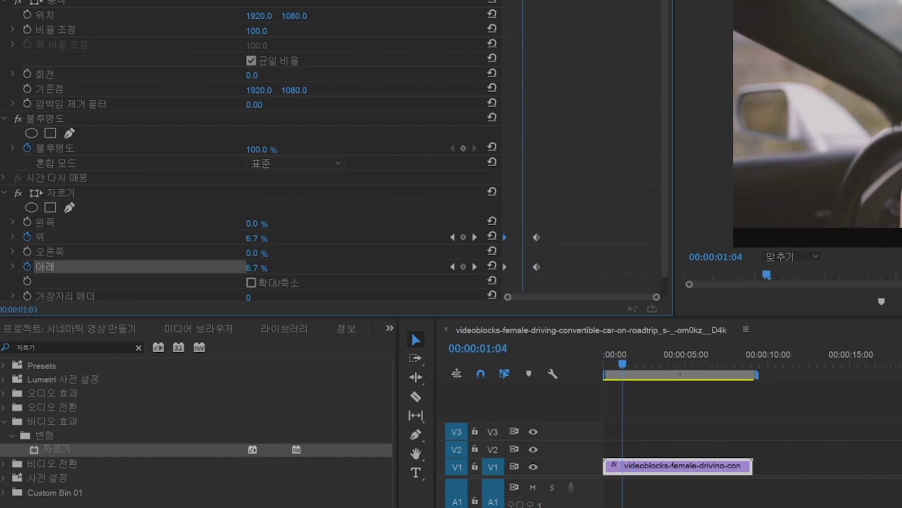
key(Home)
key(Home)
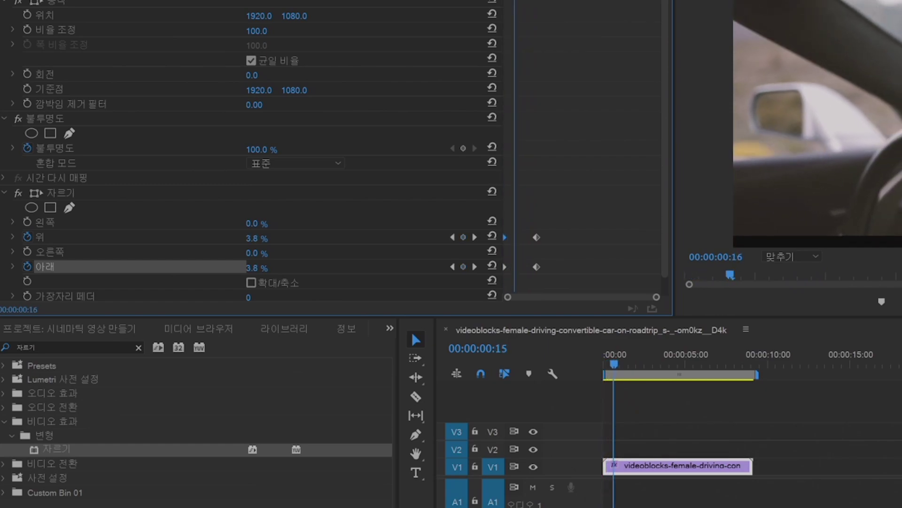
key(Home)
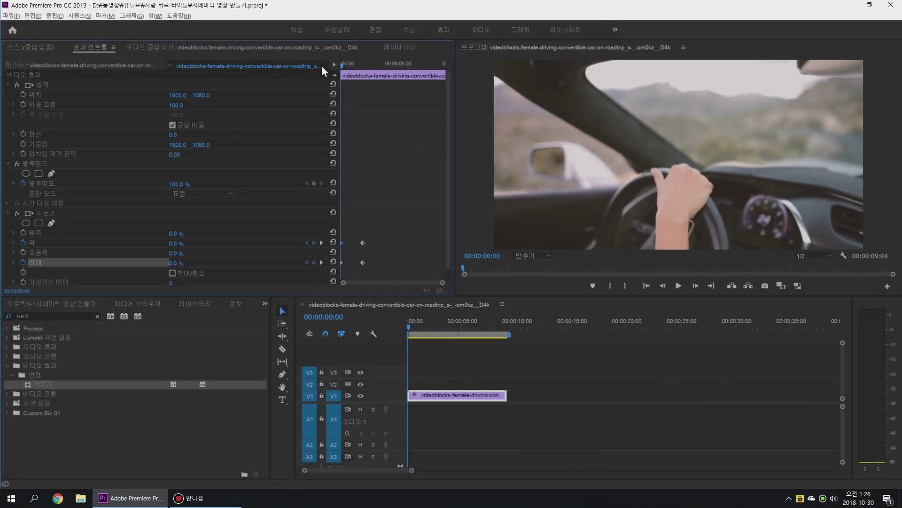
key(space)
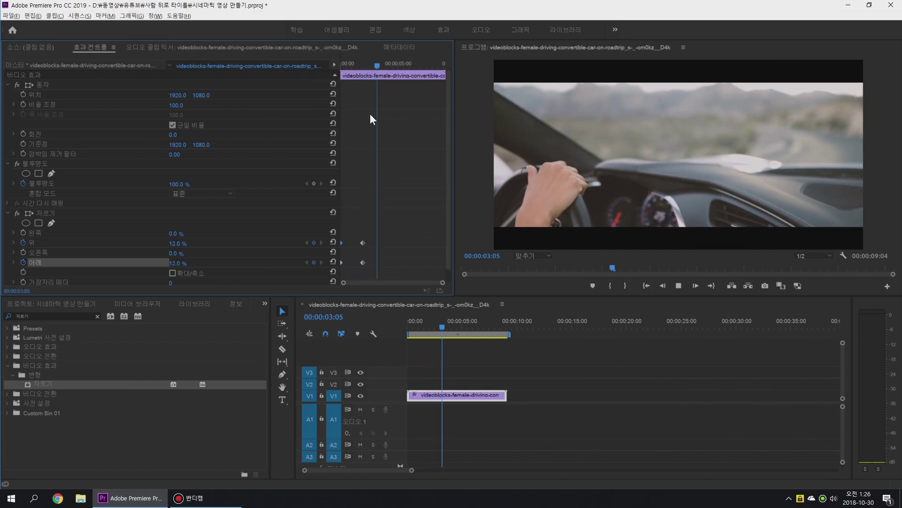
key(space)
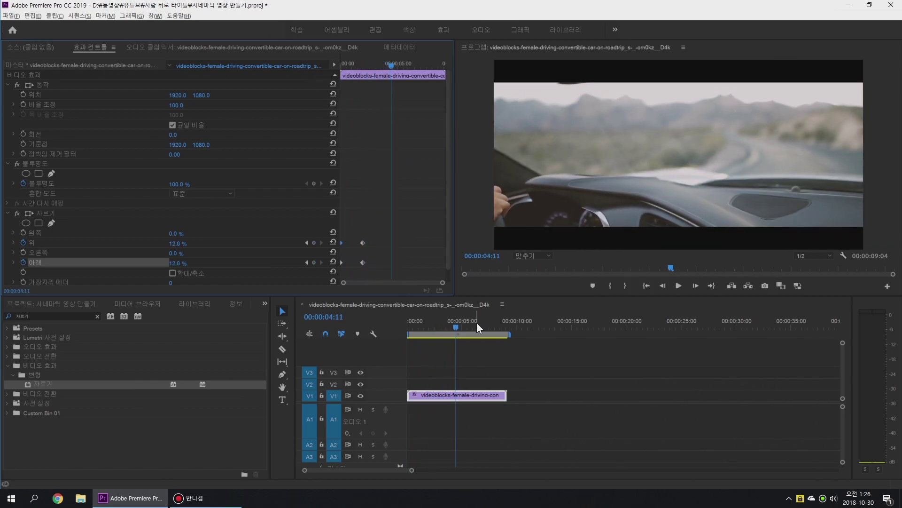
Park the playhead at 00:00:03:01 and switch to the Color (색상) workspace.
click(435, 325)
key(space)
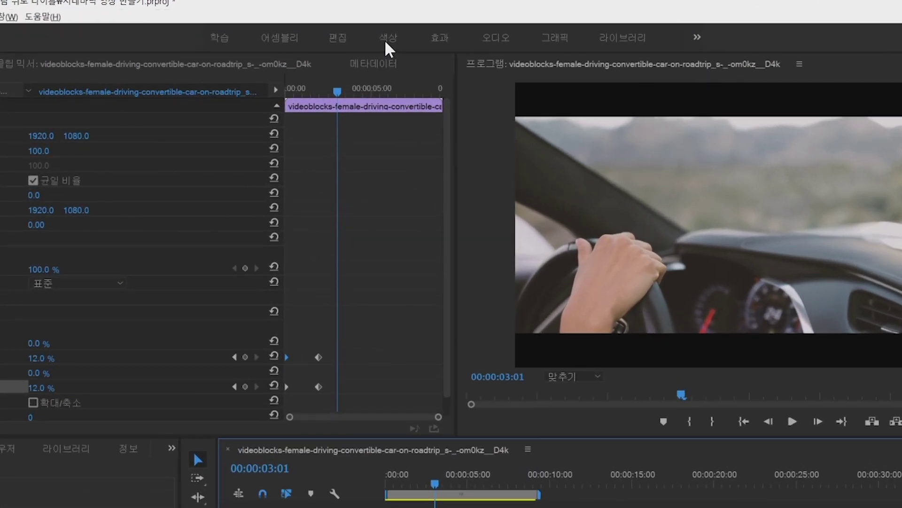
click(386, 40)
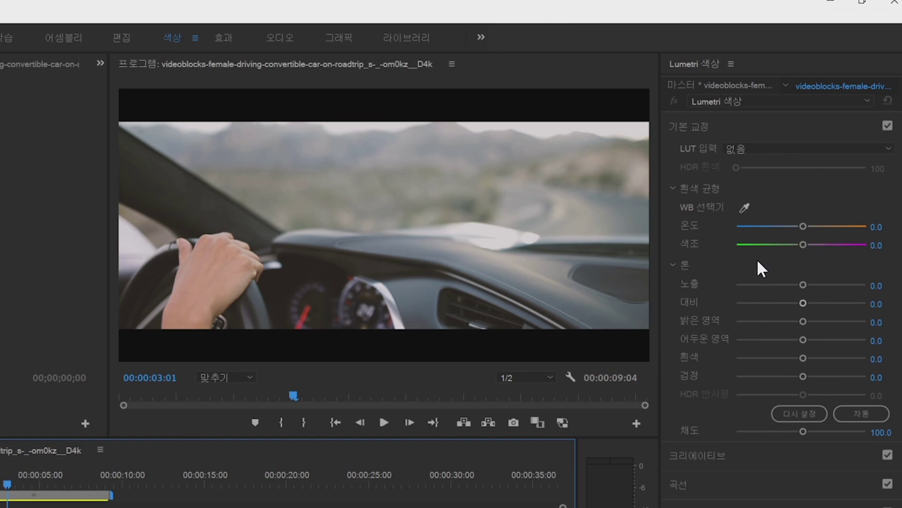
In Lumetri's basic correction, set temperature to 23.2, blacks to 61.1 and contrast to 100.
drag(803, 226, 822, 226)
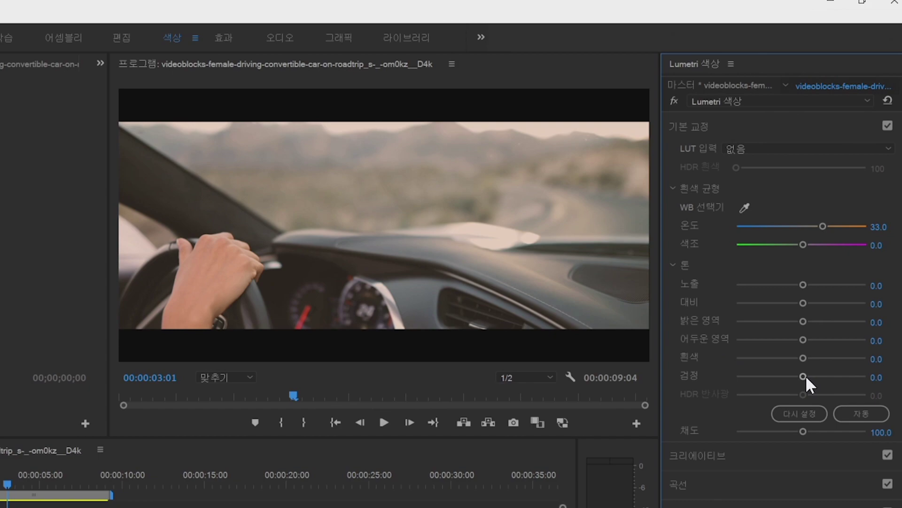
drag(805, 375, 840, 376)
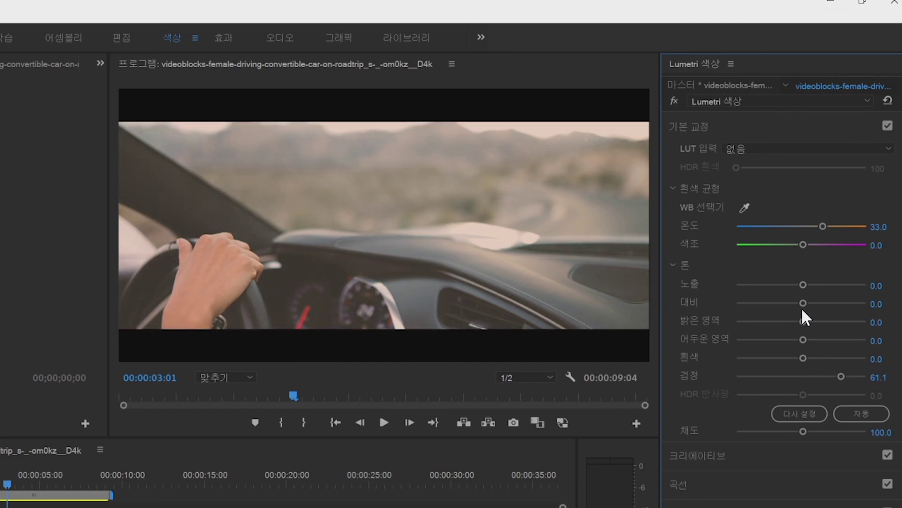
drag(803, 303, 851, 303)
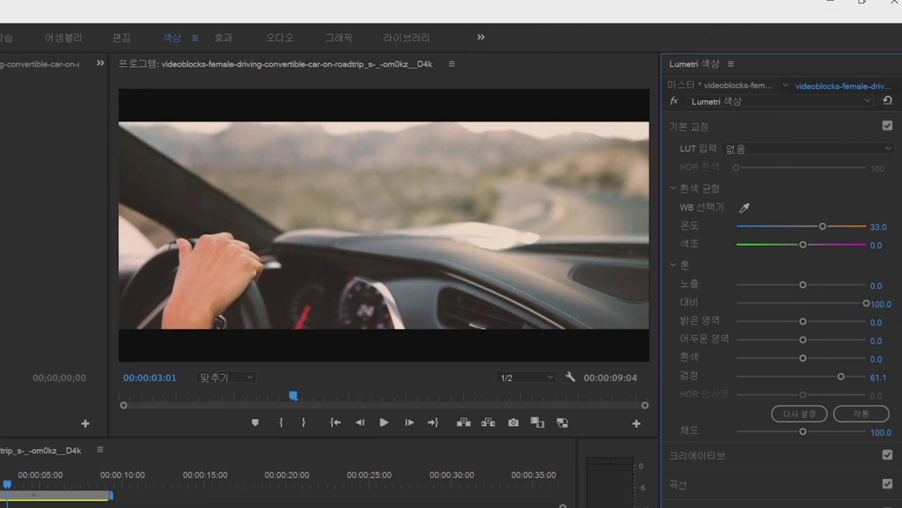
drag(823, 223, 814, 227)
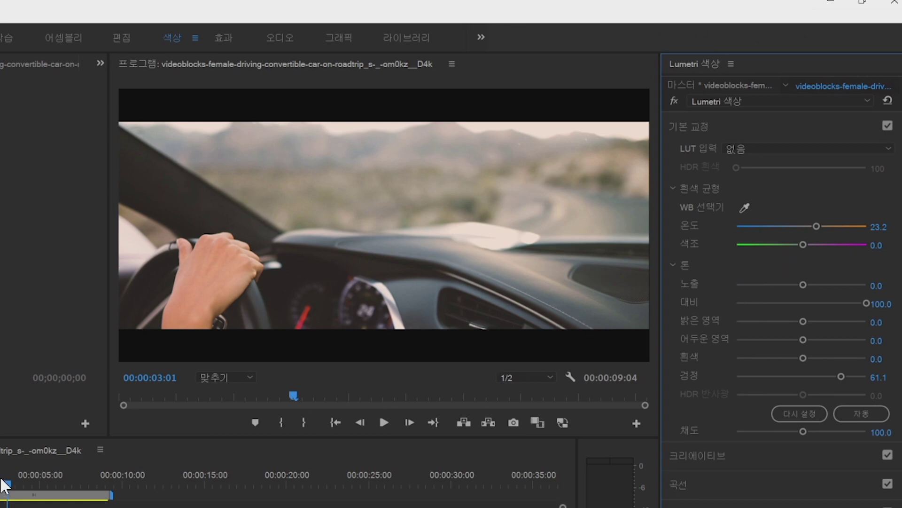
Preview the graded clip from near its start and set whites to 11.4, highlights to -17.8, tint to -4.9 and saturation to 100.
mouse_move(6, 484)
mouse_down()
mouse_move(45, 481)
mouse_move(0, 482)
mouse_up()
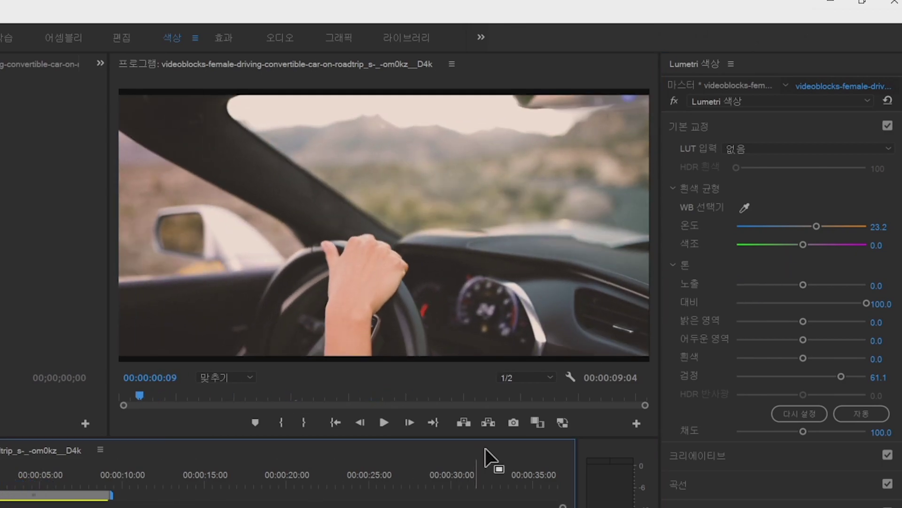
key(space)
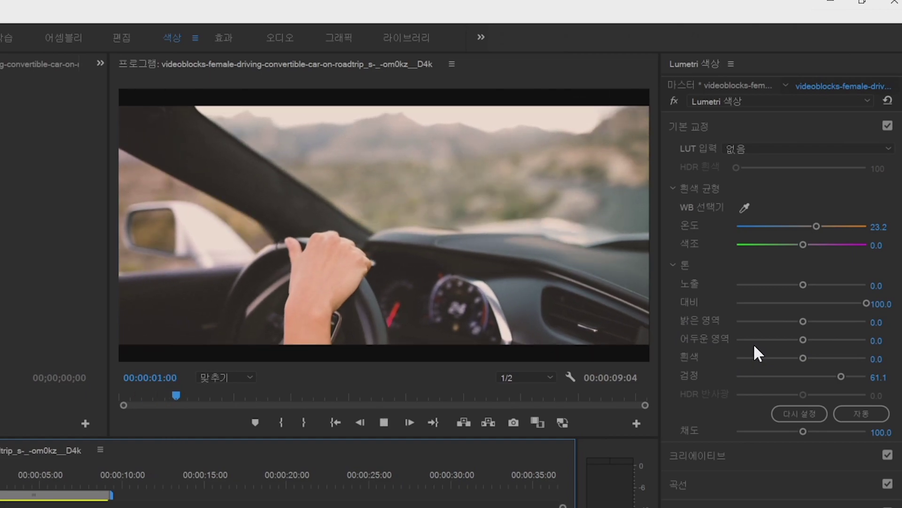
drag(803, 358, 810, 358)
drag(799, 324, 789, 324)
drag(803, 245, 798, 244)
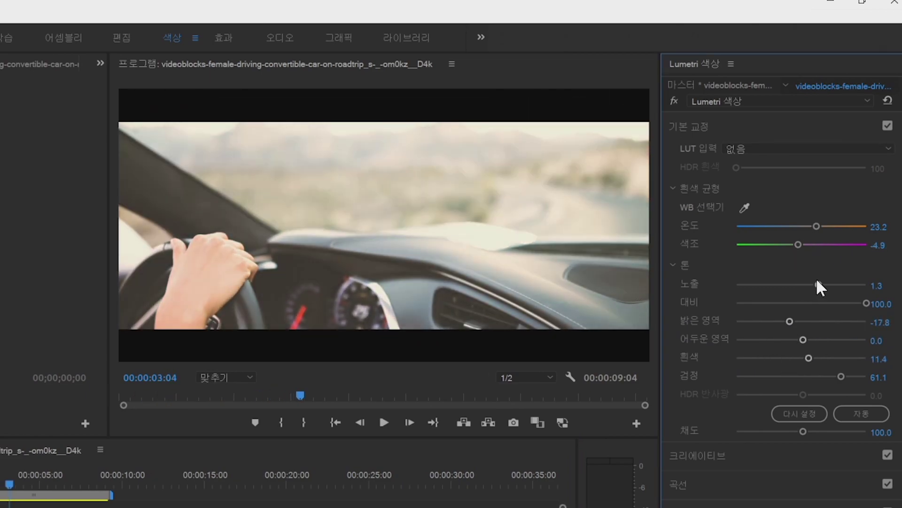
click(881, 430)
text(100)
key(Return)
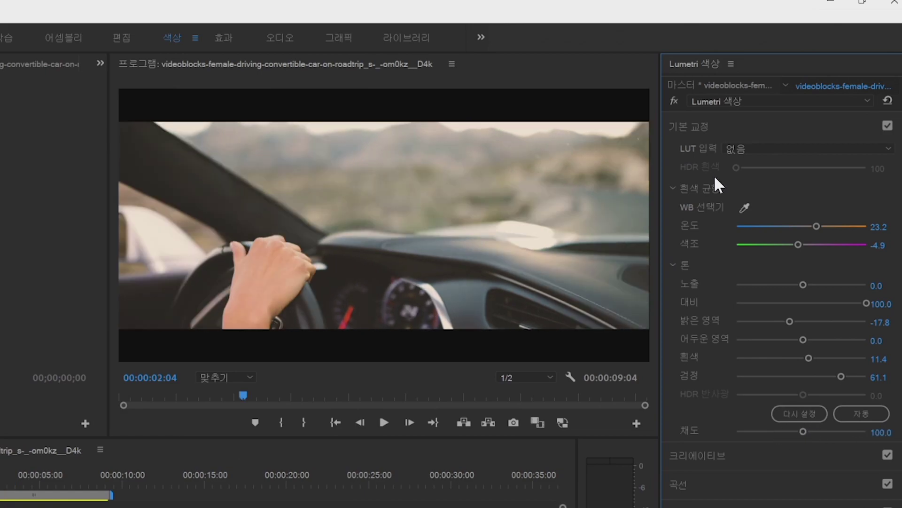
Try the AlexaV3_K1S1_LogC2Video_Rec709_EE input LUT on the clip and return the LUT setting to none (없음).
click(766, 148)
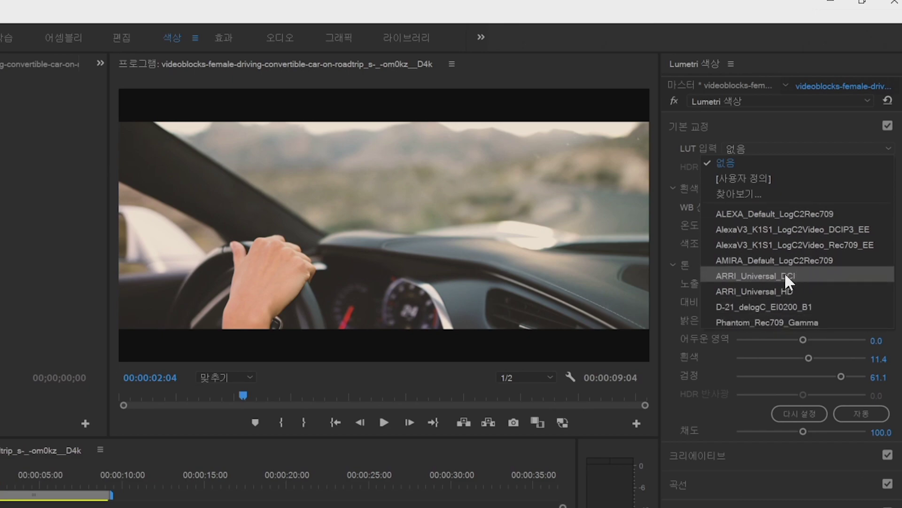
click(753, 246)
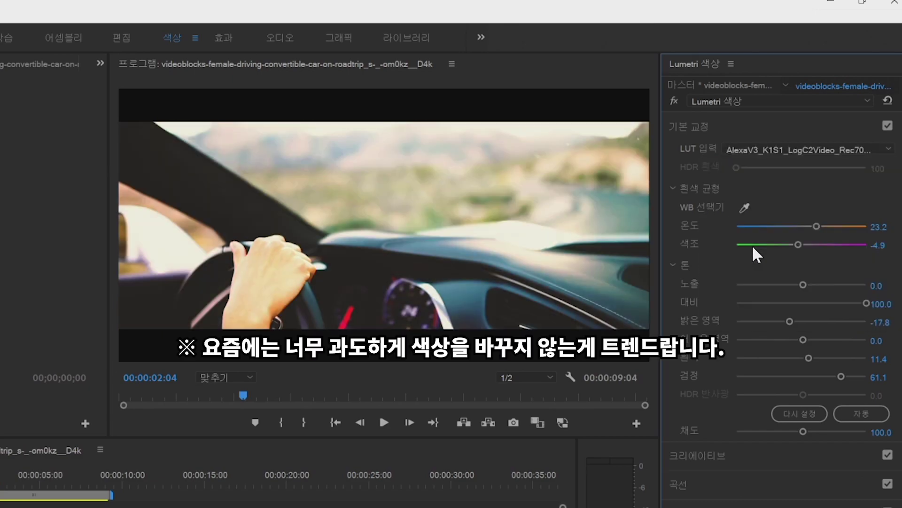
click(784, 147)
click(770, 168)
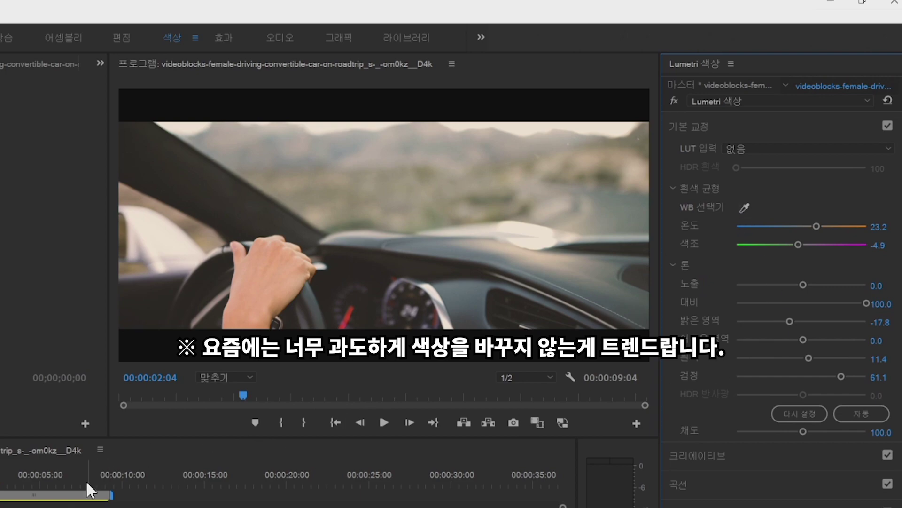
Play the graded clip from the beginning to review the color correction.
click(10, 494)
key(Home)
key(space)
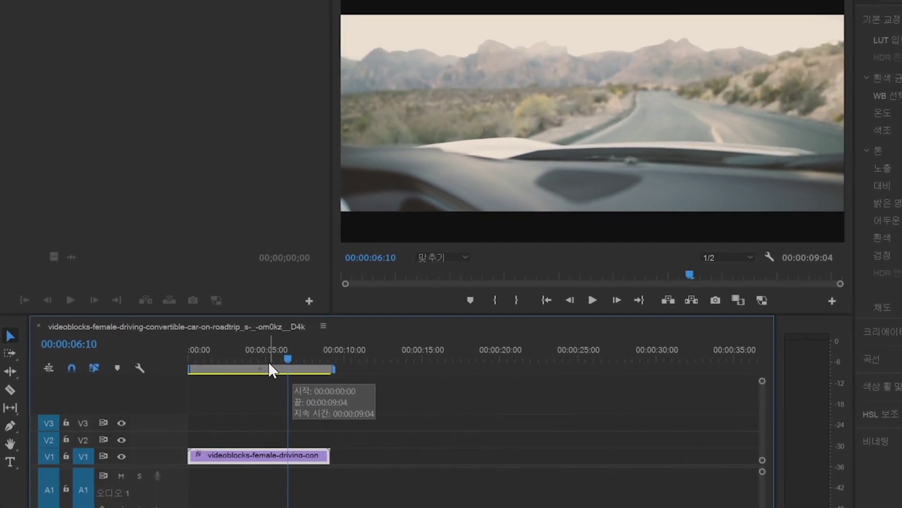
Park the playhead at 00:00:05:00 and add a text title reading "Cinematic Vlog" over the video.
click(366, 258)
text(05:00)
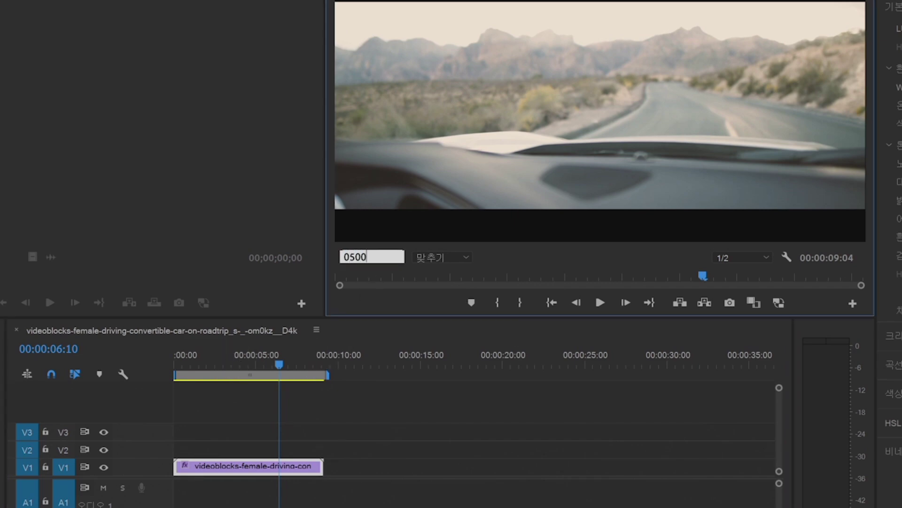
key(Return)
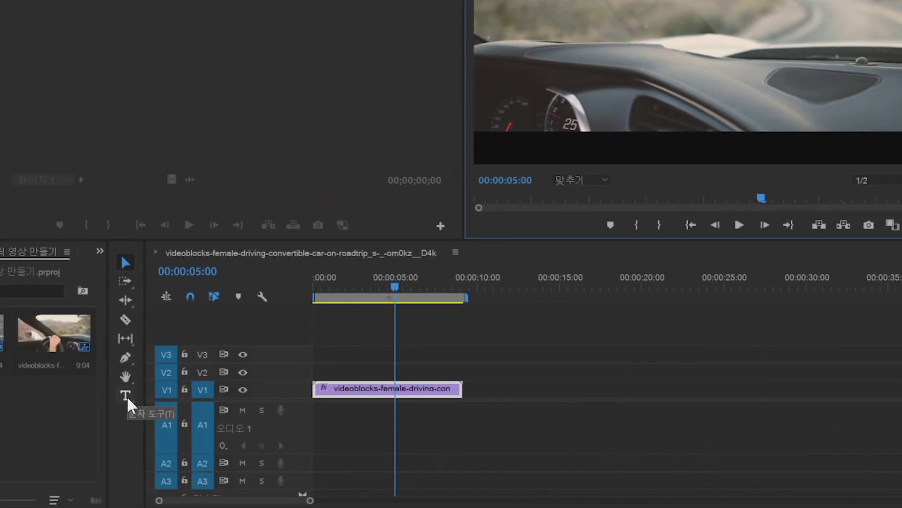
click(125, 394)
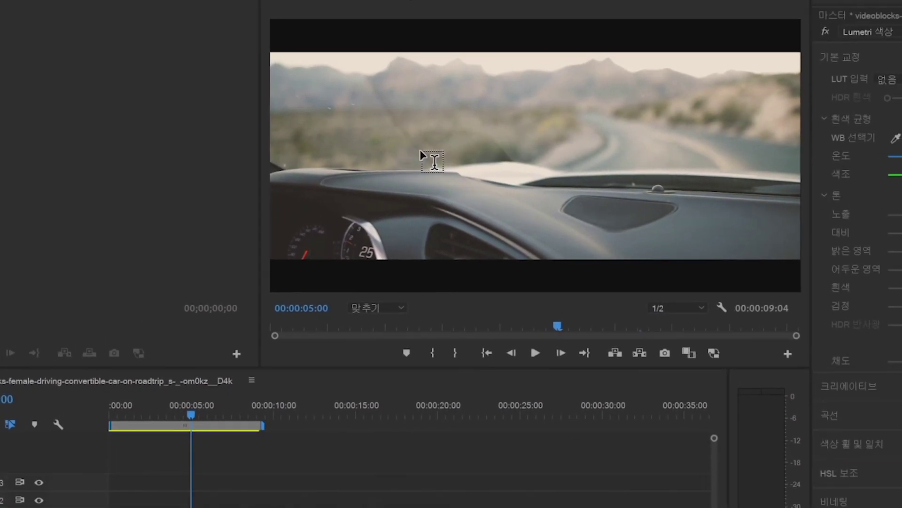
click(407, 157)
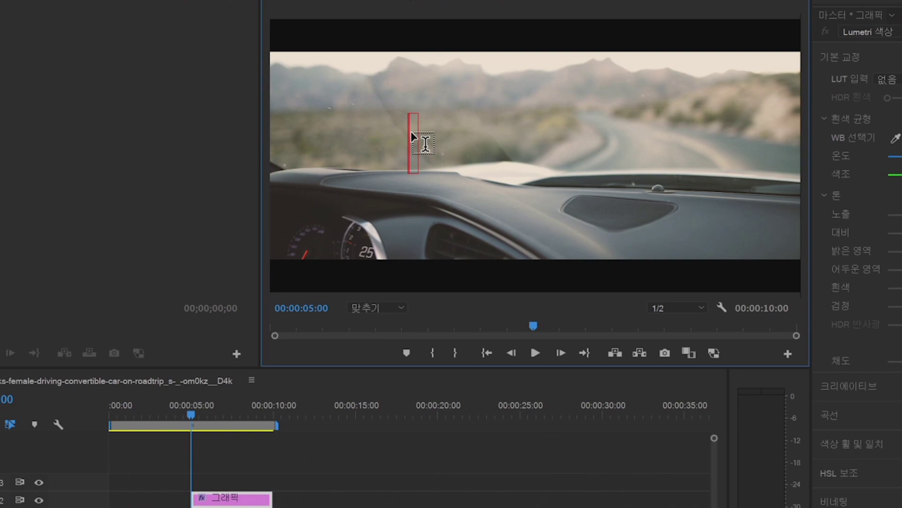
text(Ci)
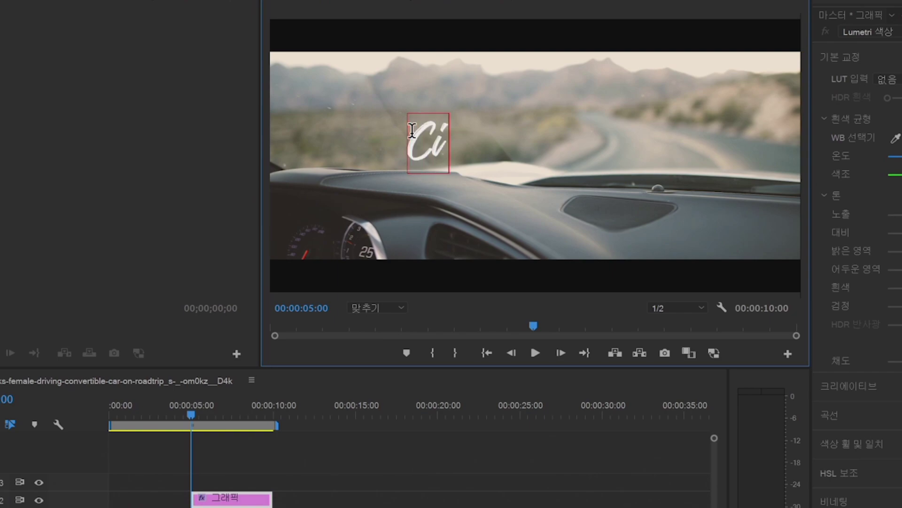
text(nema)
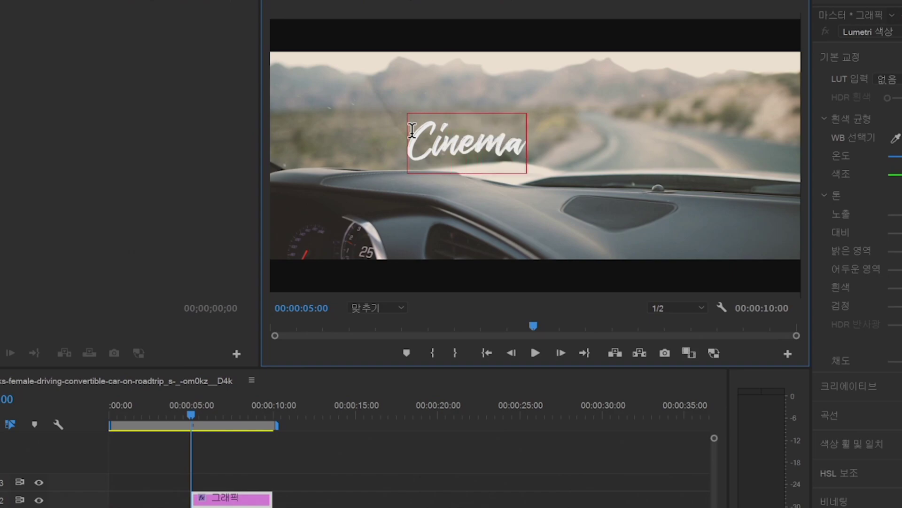
text(tic Vlog)
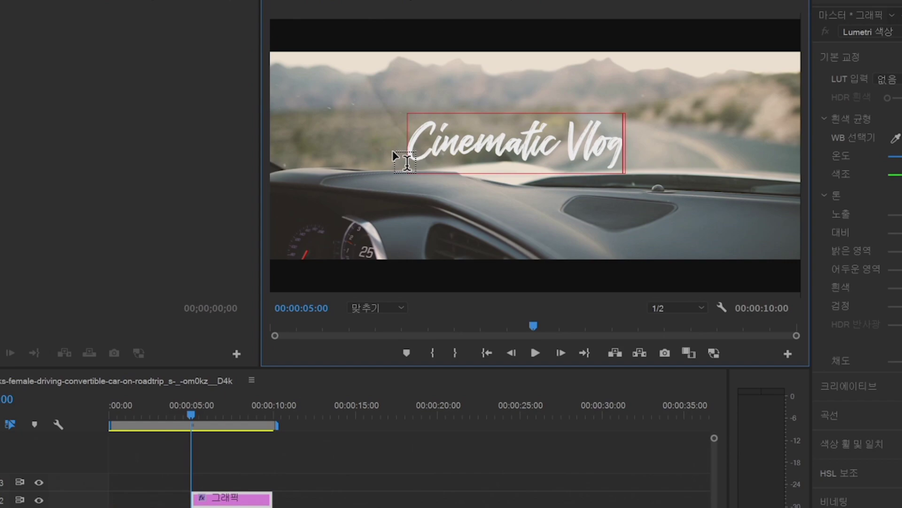
Select the whole title text and bring up its edit settings in Essential Graphics (기본 그래픽).
triple_click(529, 143)
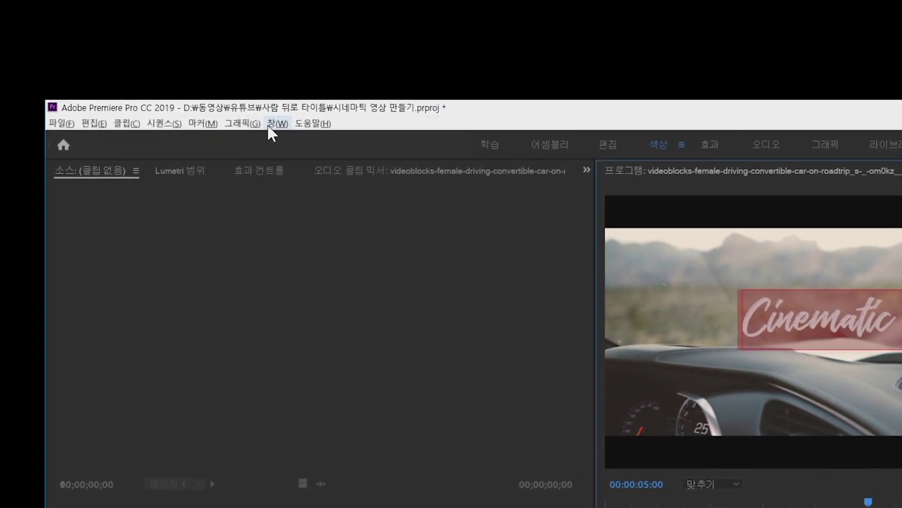
click(271, 125)
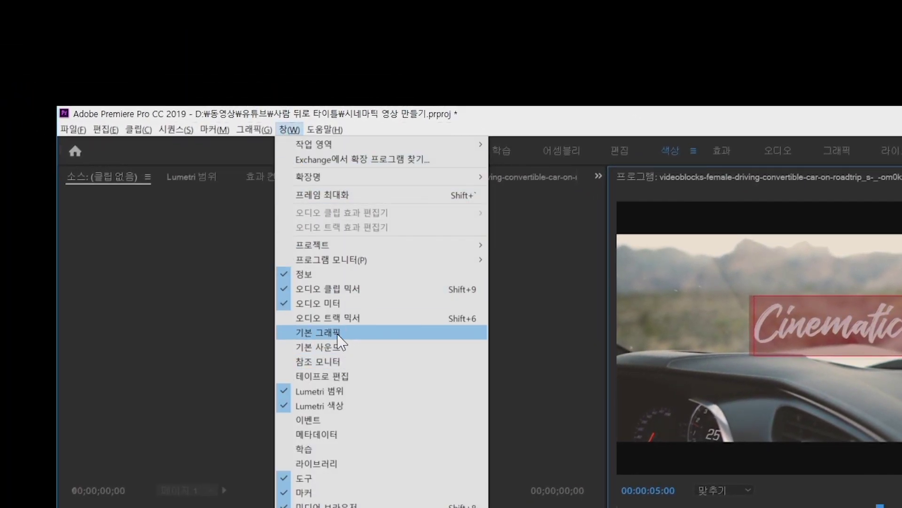
click(338, 332)
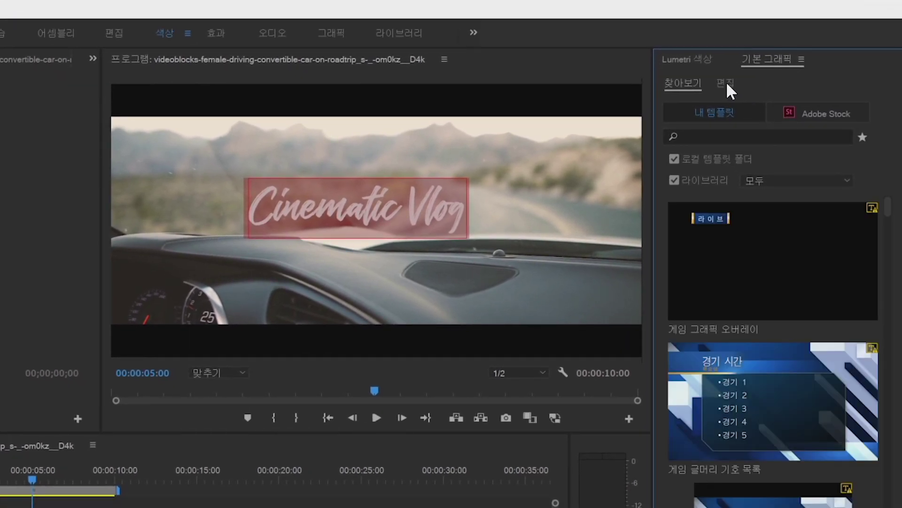
click(726, 80)
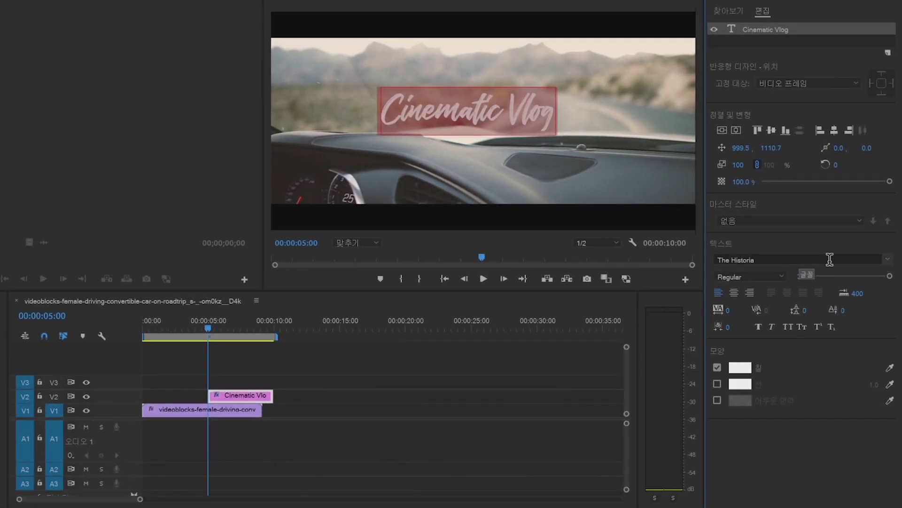
Try the Trebuchet MS font on the title and switch it back to The Historia.
click(887, 259)
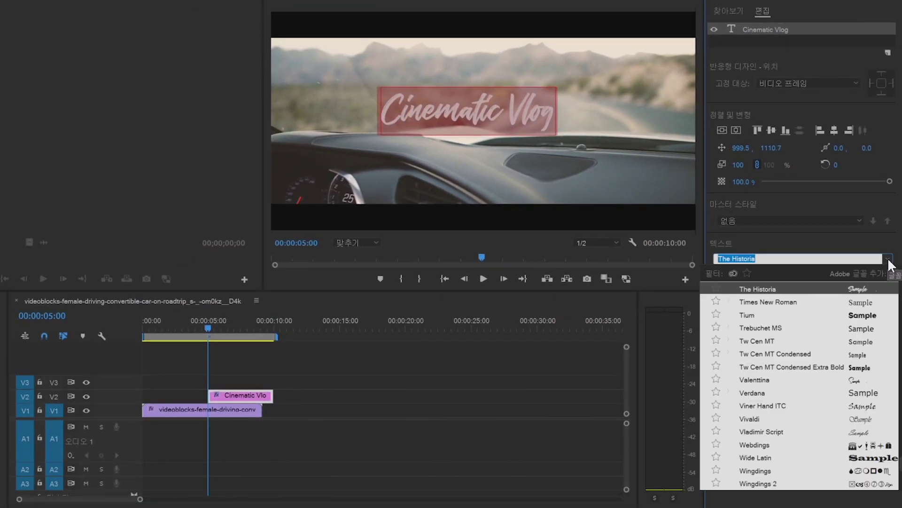
click(783, 289)
click(887, 260)
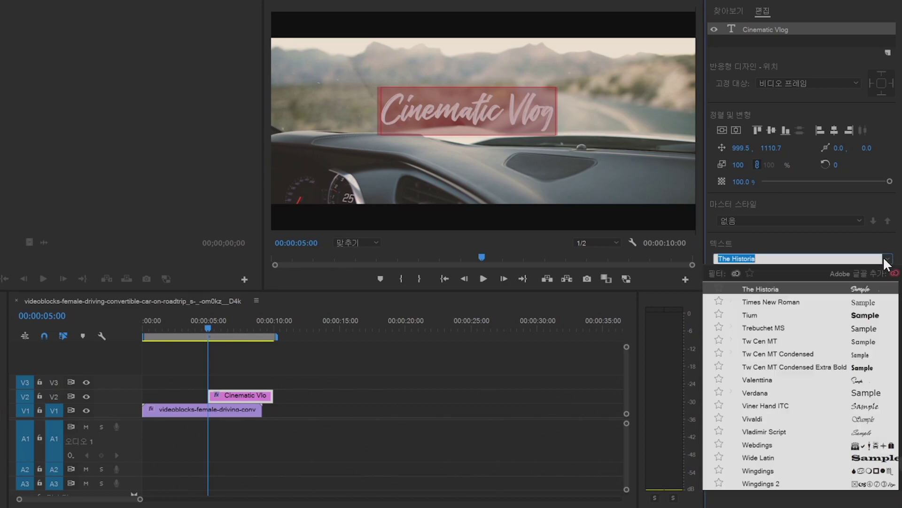
click(772, 328)
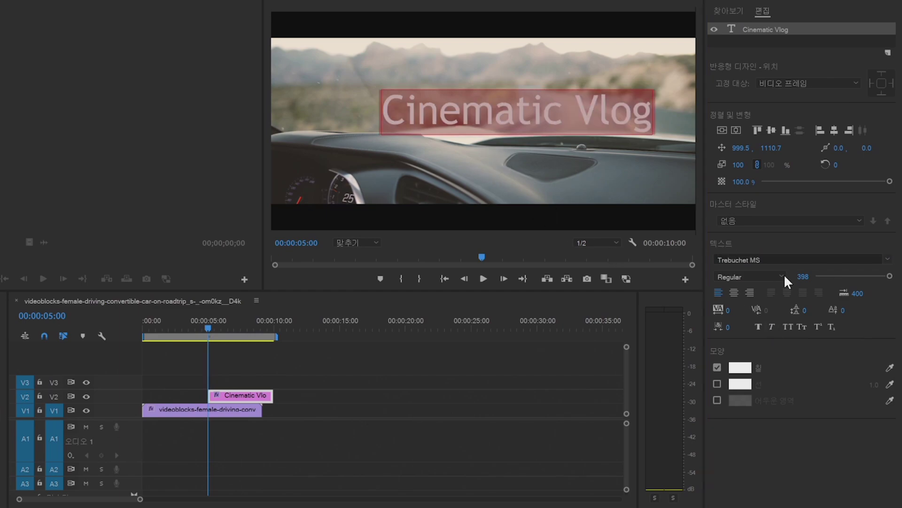
click(887, 259)
scroll(777, 323, up, 3)
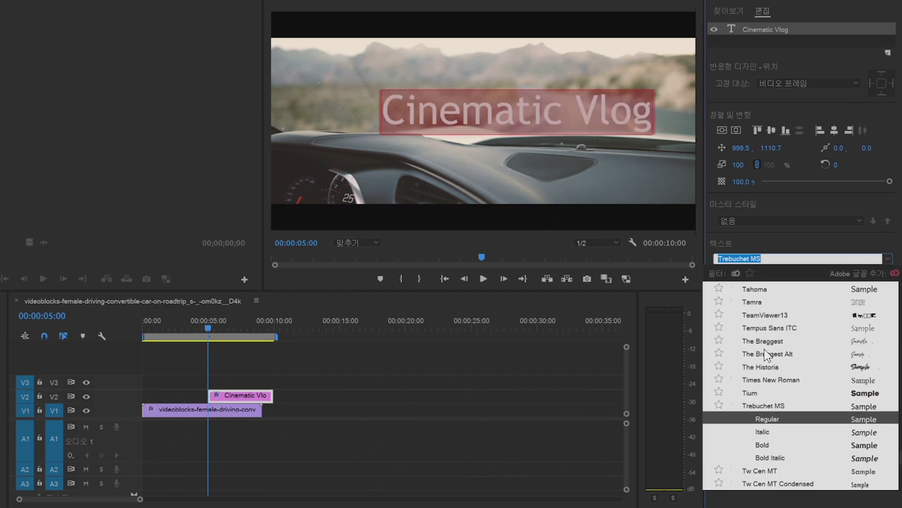
click(768, 368)
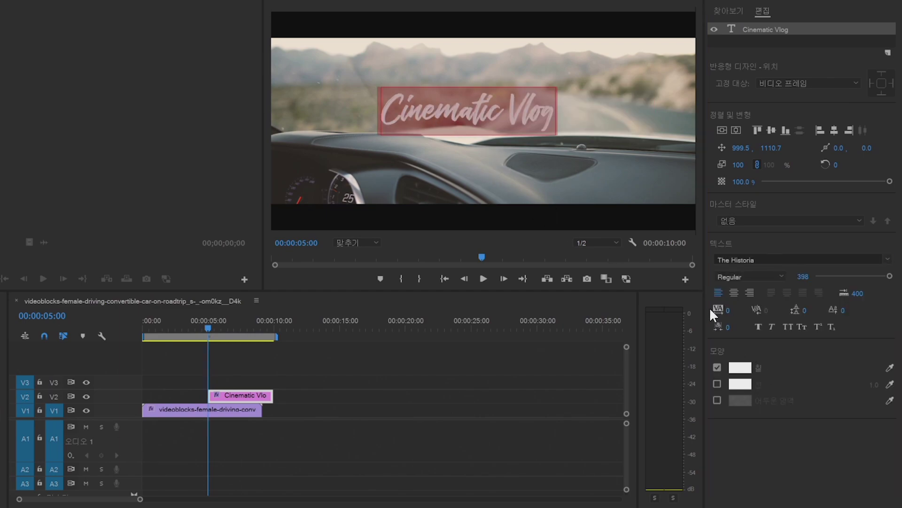
Set the title's font size to 400, center-align its text and center it horizontally and vertically in the frame.
mouse_move(890, 276)
mouse_down()
mouse_move(825, 267)
mouse_move(816, 276)
mouse_move(893, 276)
mouse_up()
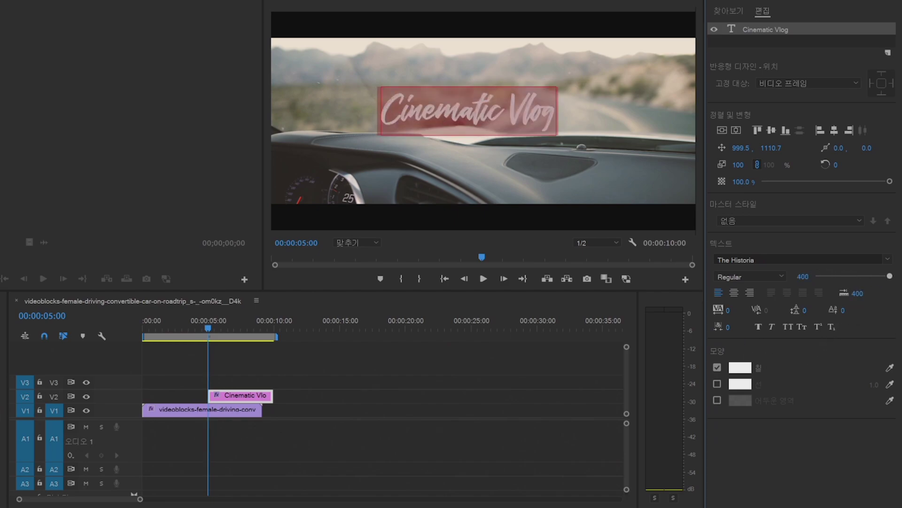
click(732, 291)
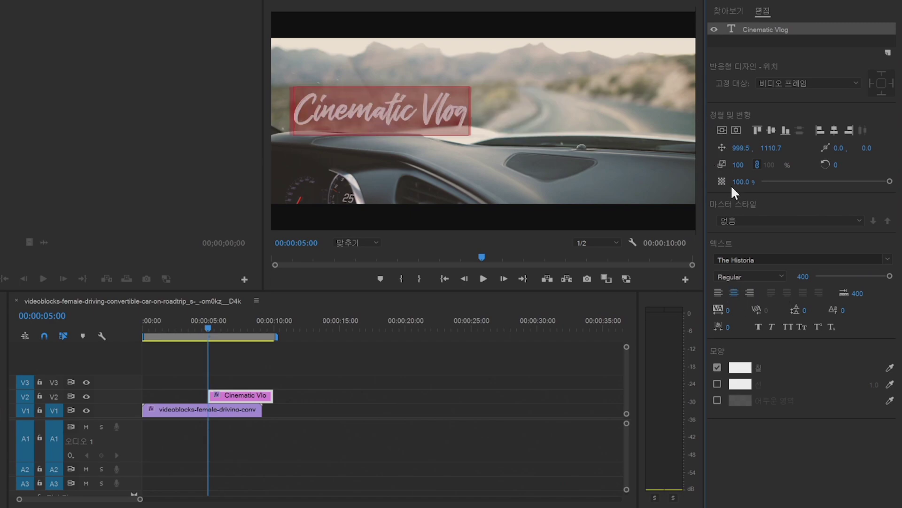
click(720, 131)
click(735, 129)
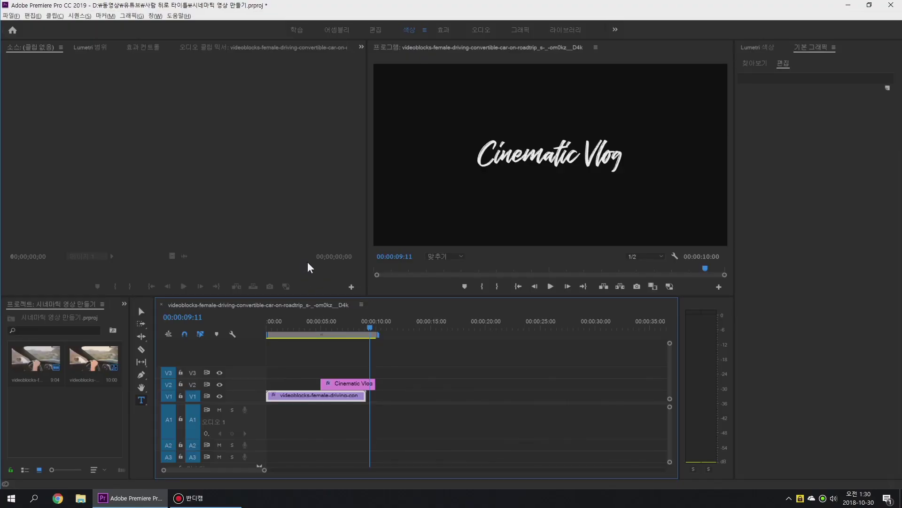
Preview the end of the sequence to check the centered title.
key(space)
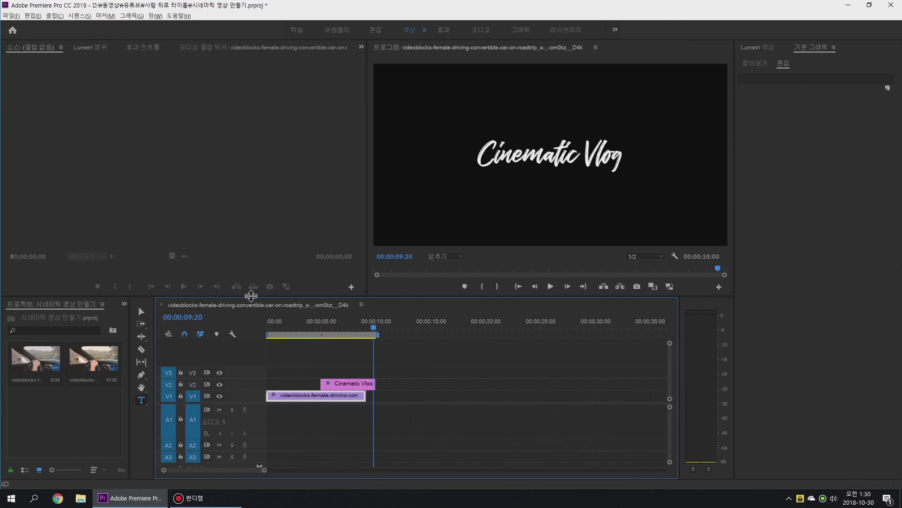